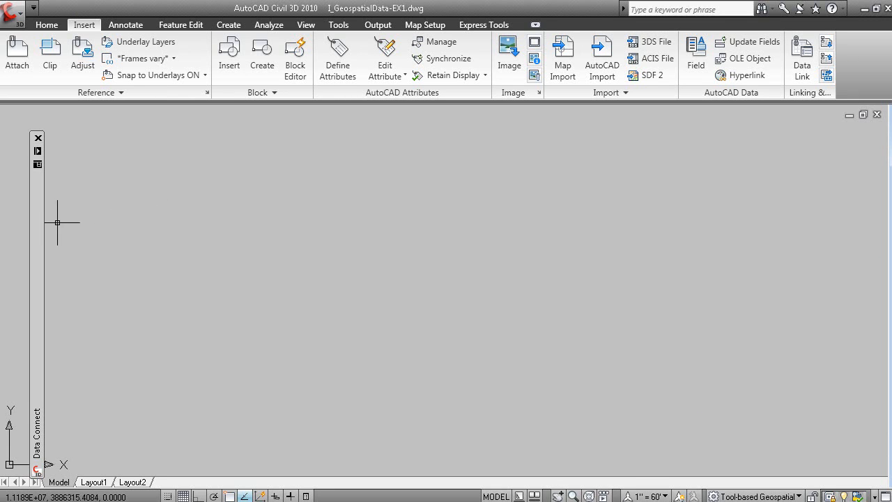
Start a new raster image or surface data connection and name it Aerial Photos.
mouse_move(39, 204)
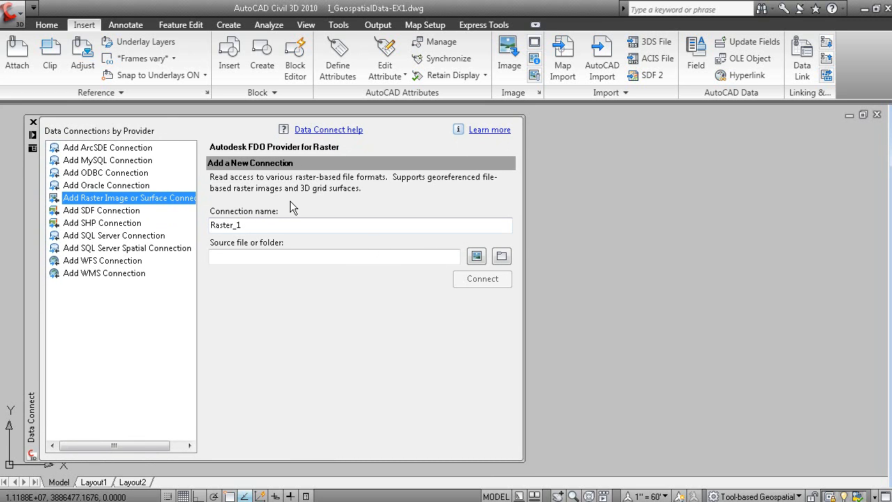
left_click(47, 25)
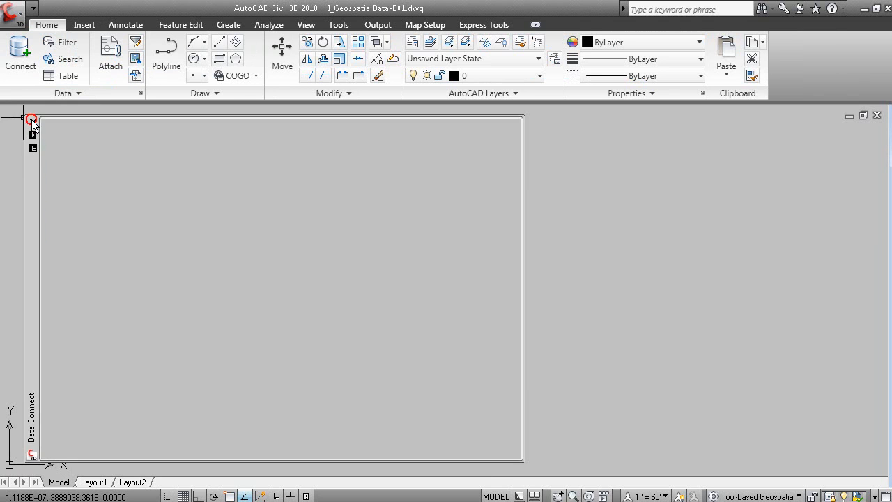
left_click(25, 62)
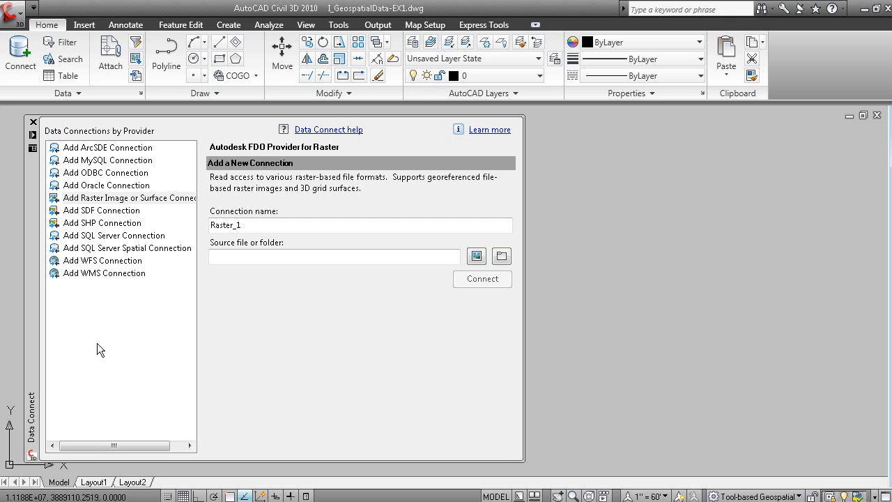
left_click(148, 201)
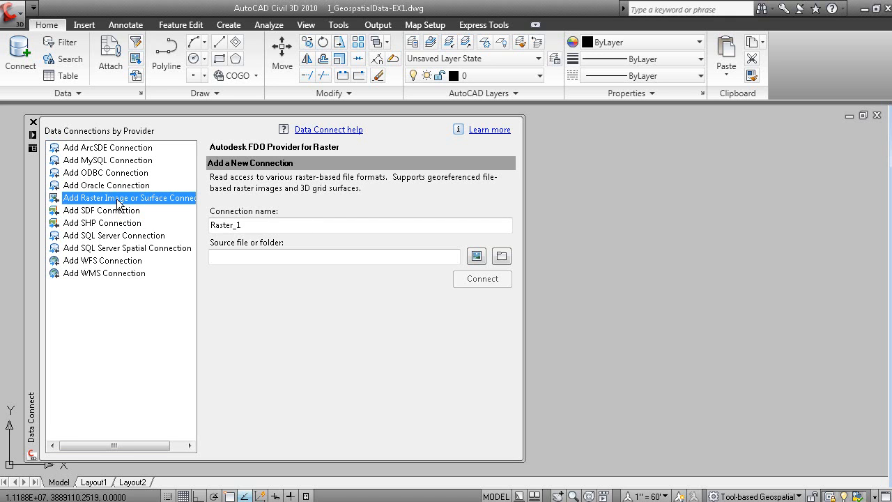
double_click(269, 225)
type("a")
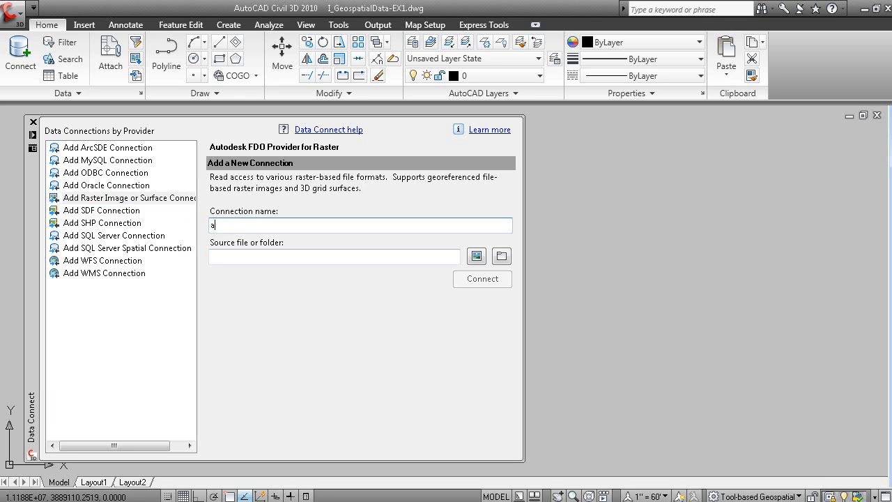
type("Aerial Photos")
Connect Aerial Photos to the source folder C:\C3D 2010 EDU\04 Production Ready\Unit6 - Geospatial Data\Data\Raster.
left_click(502, 257)
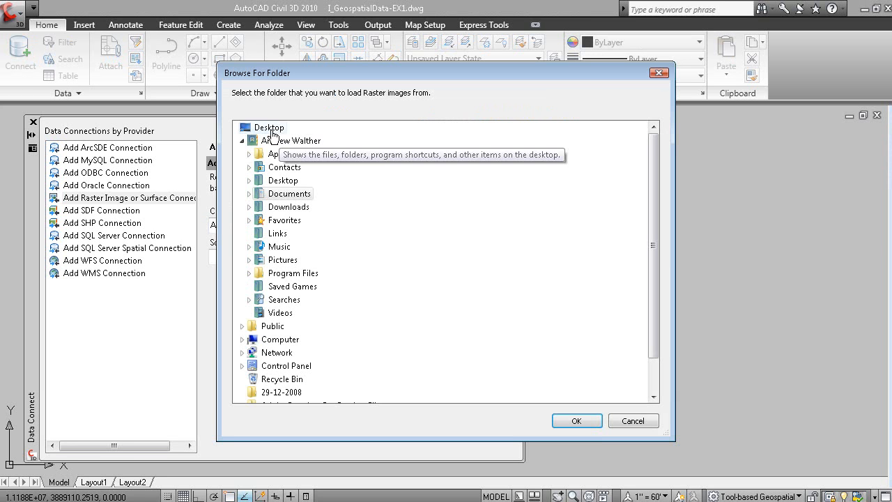
double_click(275, 340)
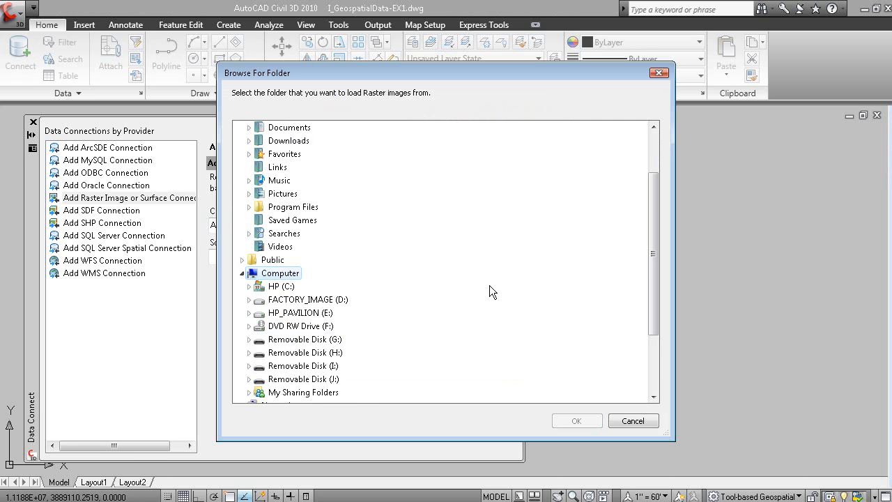
double_click(282, 286)
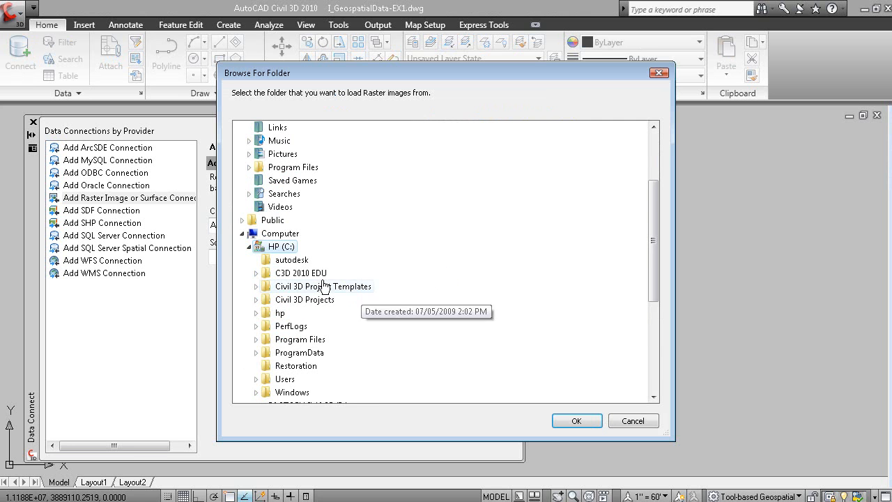
double_click(314, 273)
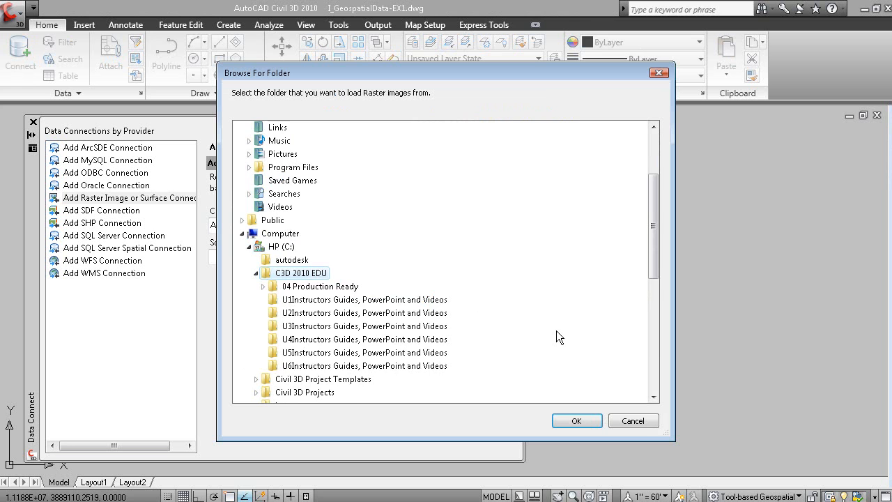
scroll(551, 329, "down", 5)
scroll(547, 330, "up", 5)
scroll(547, 328, "down", 4)
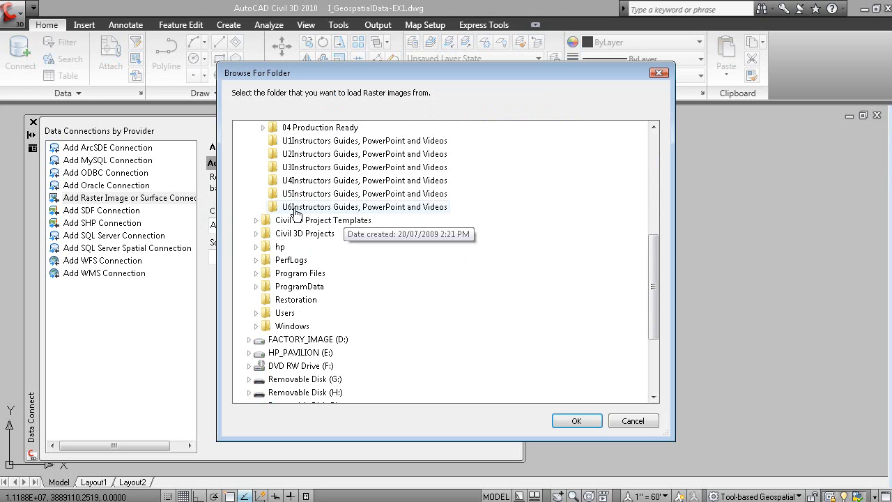
left_click(307, 128)
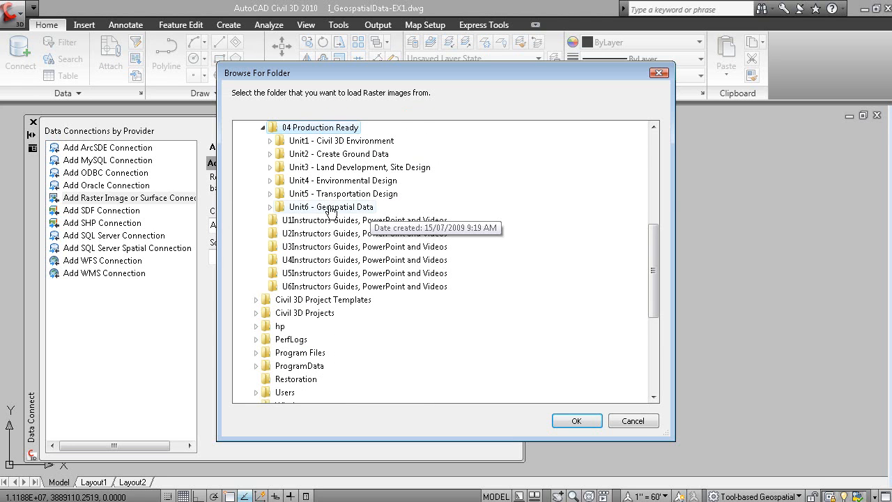
double_click(350, 207)
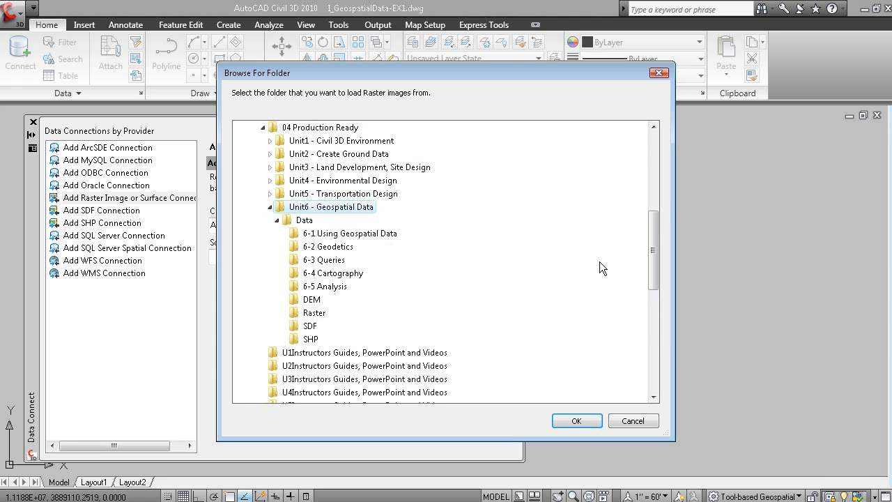
left_click(347, 315)
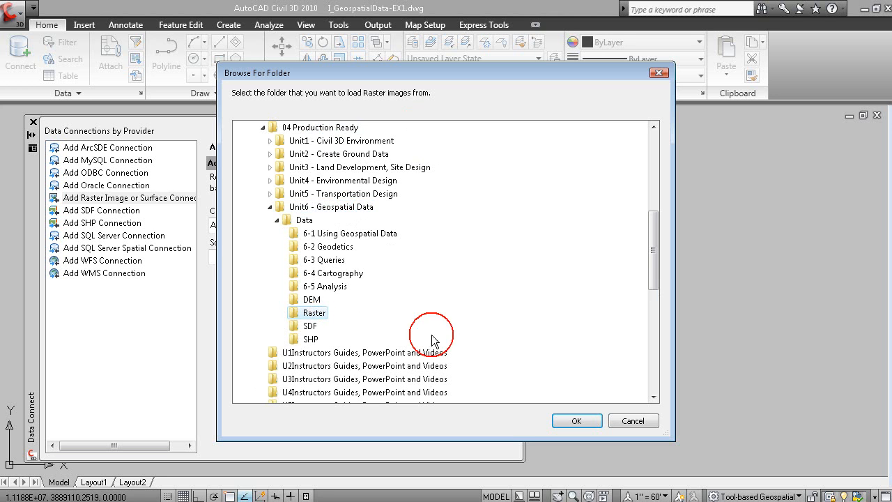
left_click(578, 423)
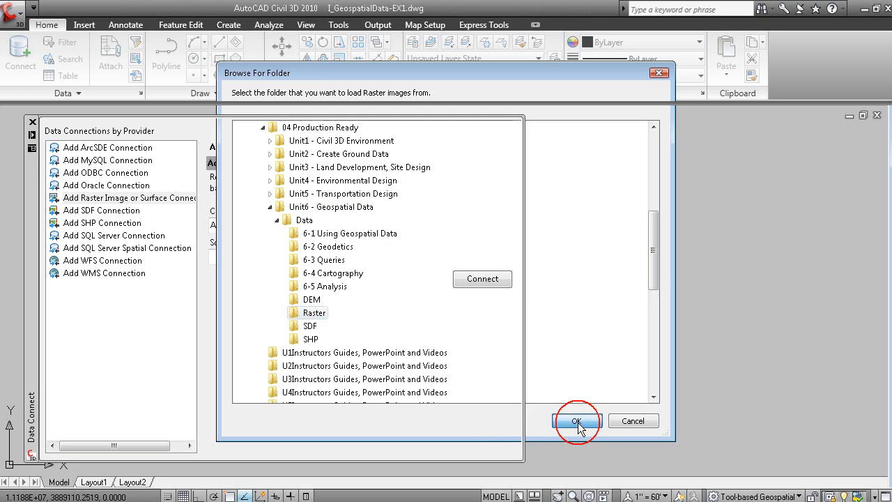
mouse_move(29, 140)
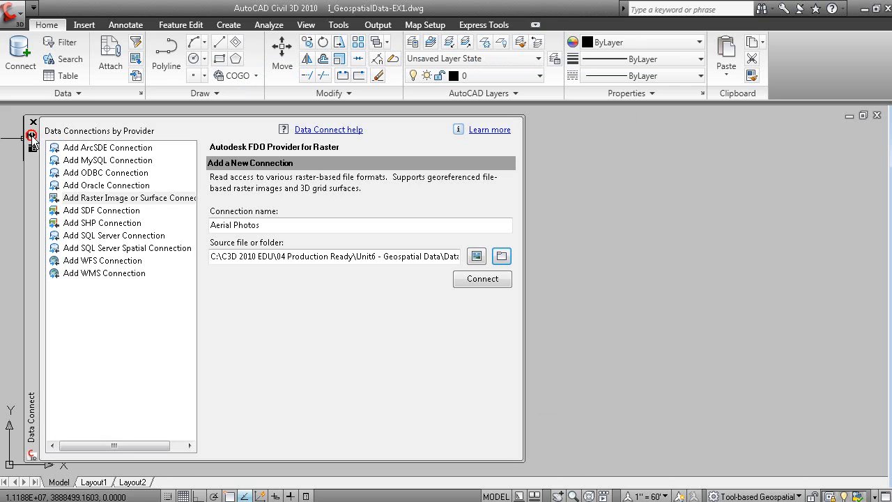
left_click(484, 280)
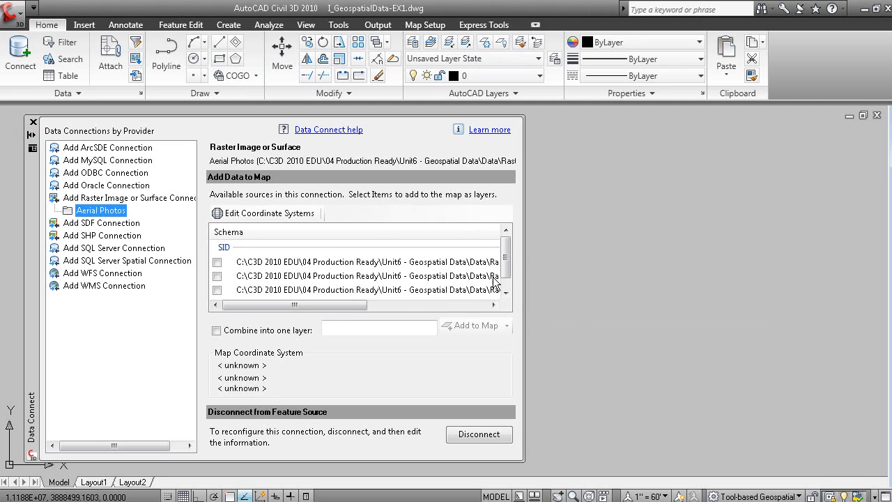
Try to add all the SID images of the Aerial Photos connection to the map.
left_click(508, 285)
mouse_move(508, 286)
left_mouse_down()
mouse_move(508, 245)
mouse_move(518, 291)
left_mouse_up()
right_click(286, 248)
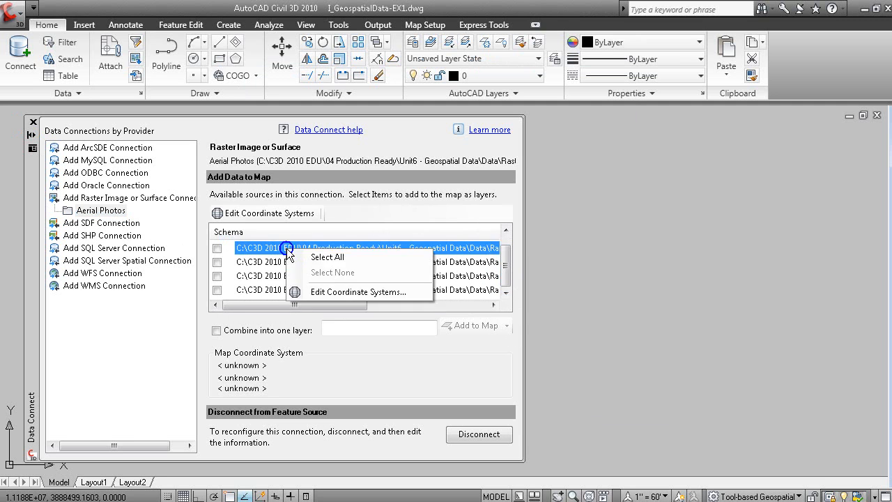
left_click(328, 255)
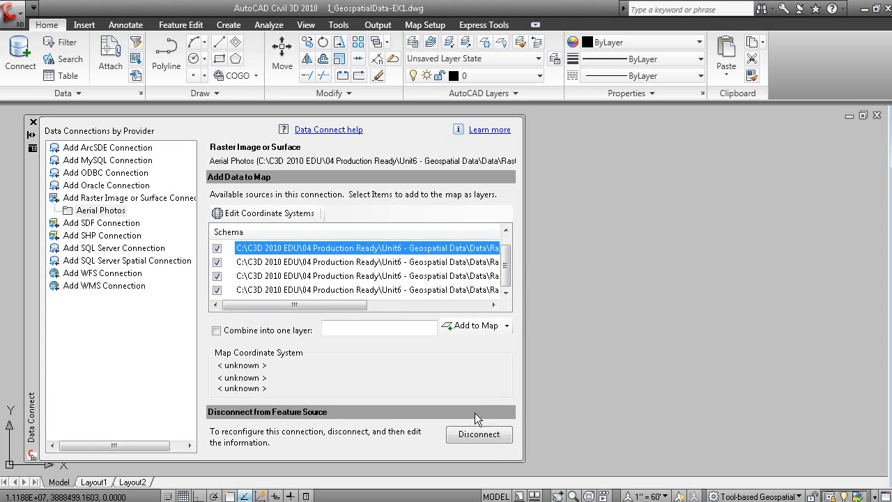
left_click(477, 328)
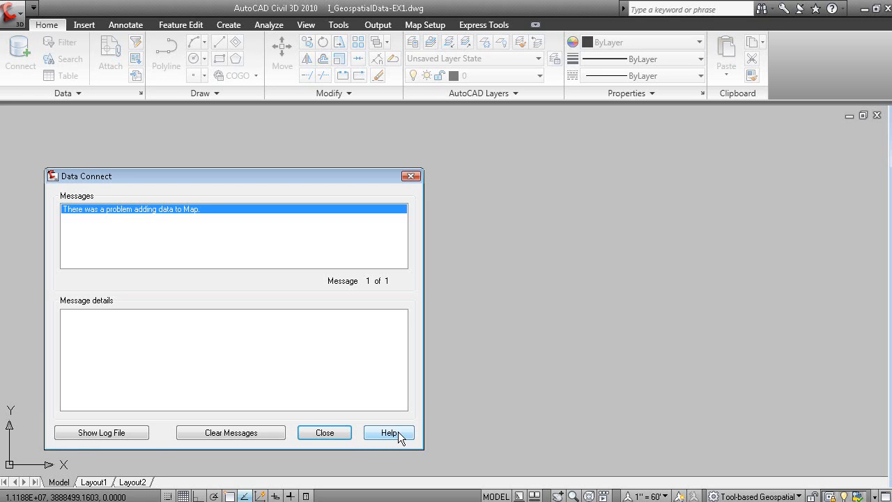
left_click(324, 433)
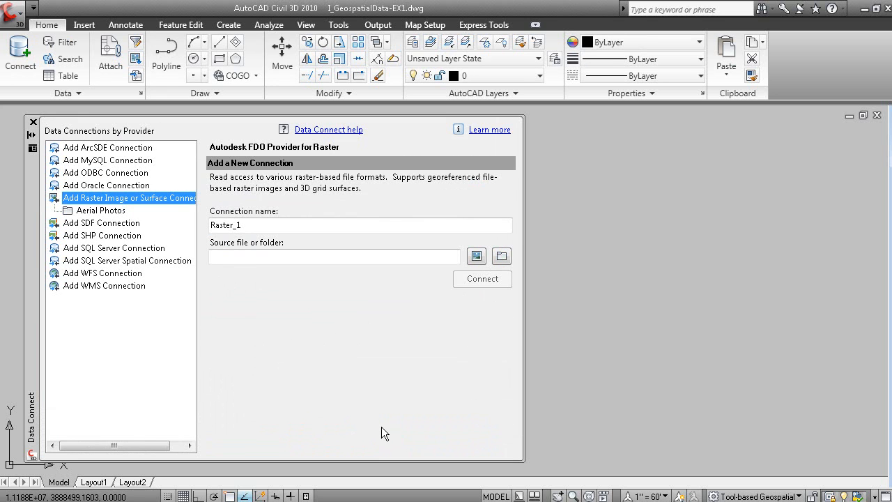
Switch to Windows Explorer and open the Raster folder under 04 Production Ready\Unit6 - Geospatial Data\Data.
key("super")
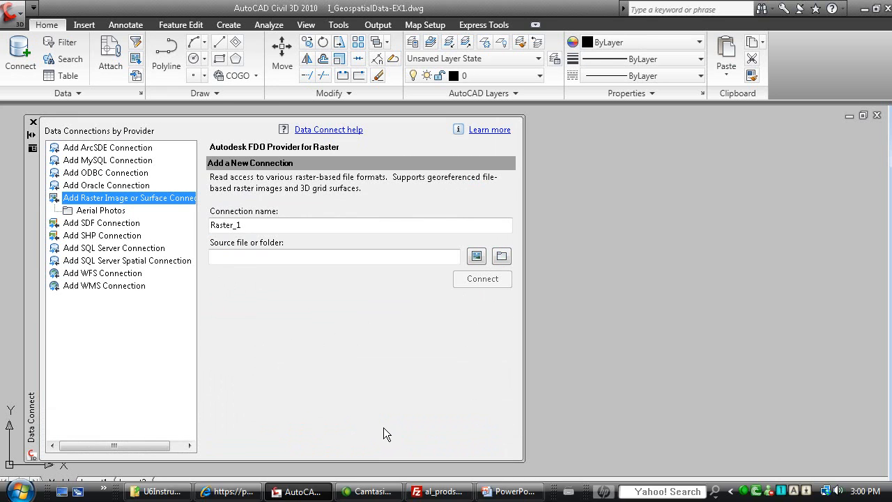
left_click(168, 491)
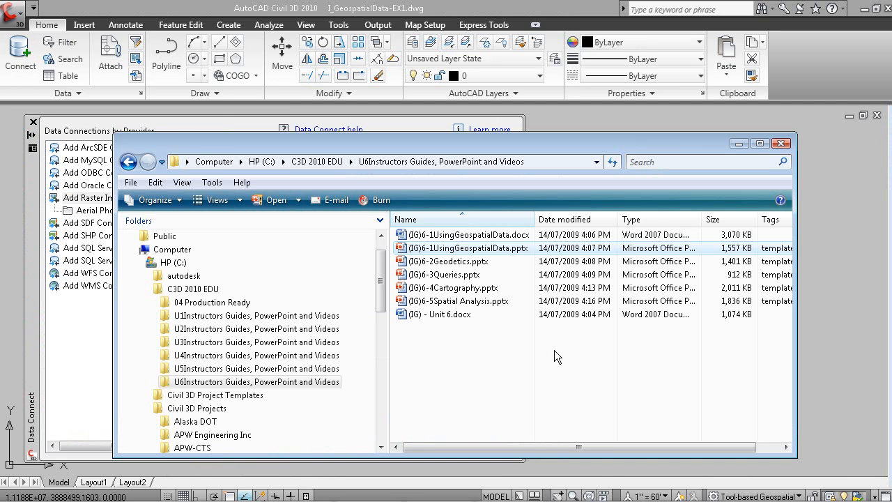
left_click(241, 303)
double_click(471, 301)
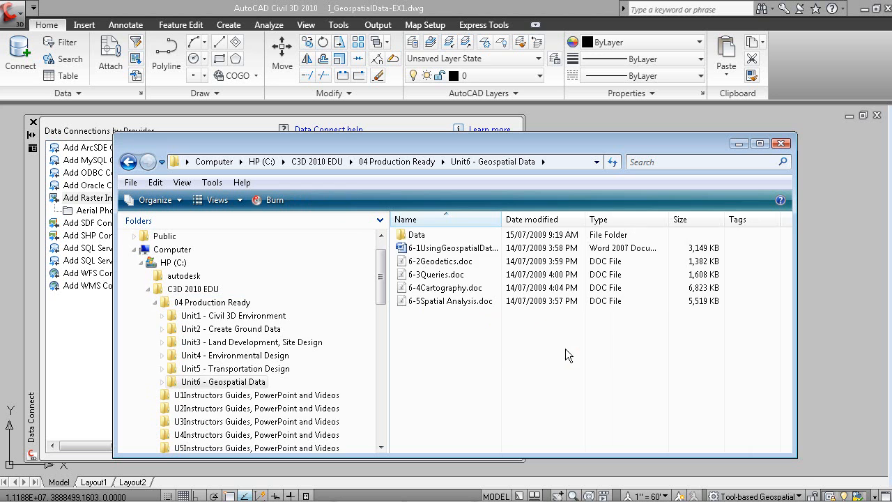
double_click(469, 236)
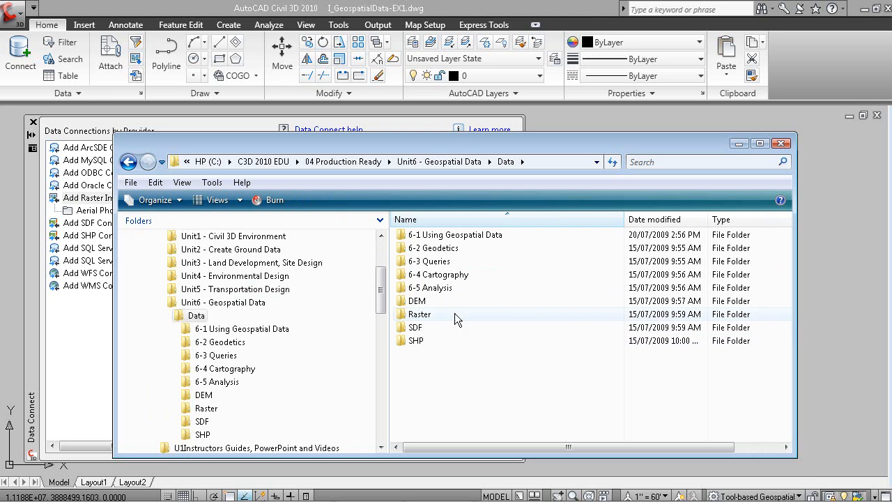
double_click(426, 315)
Clear the Read-only attribute for all the SDW and SID files in the Raster folder.
left_click_drag(519, 361, 410, 232)
right_click(469, 279)
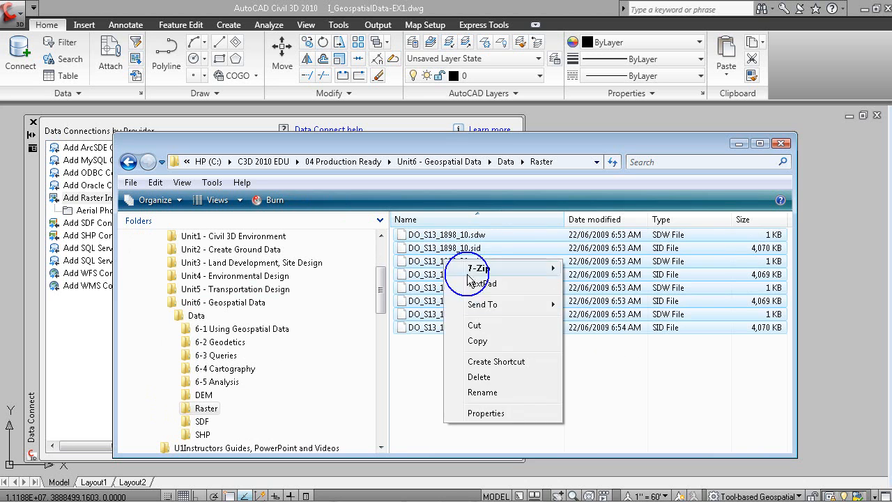
left_click(506, 409)
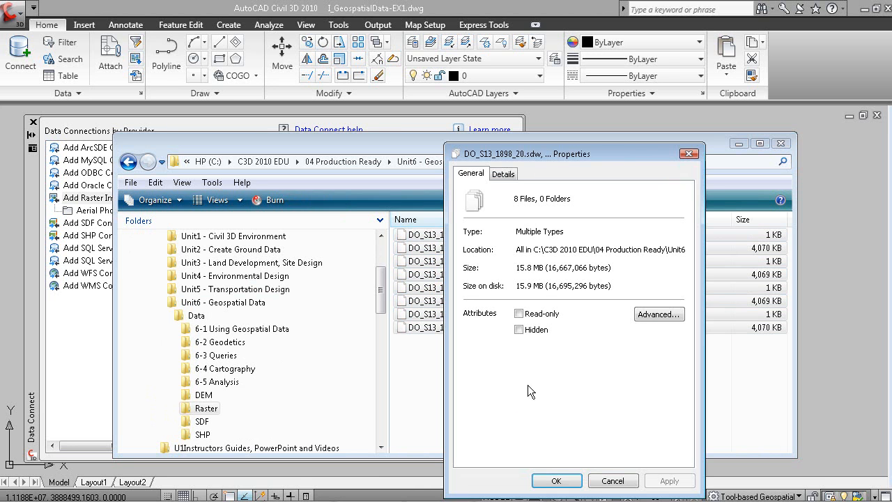
left_click(520, 313)
left_click(562, 480)
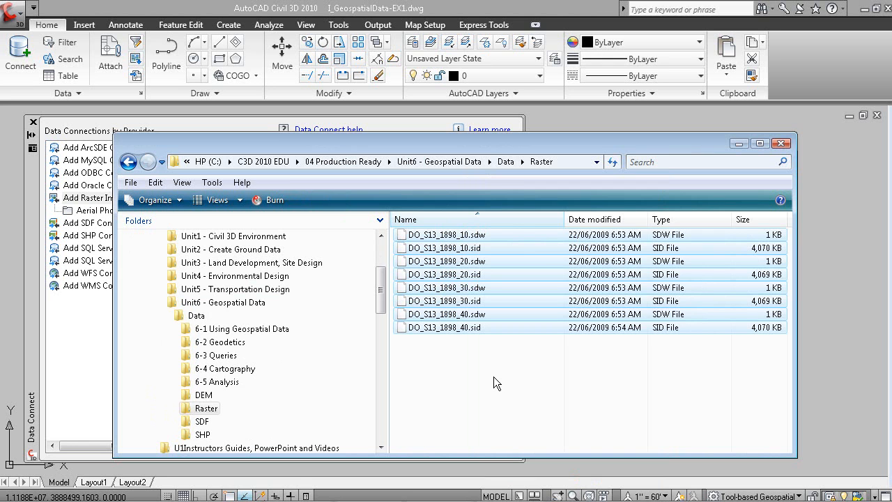
Switch back to AutoCAD Civil 3D and connect a second raster source, Raster_1, to the same Data\Raster folder.
left_click(37, 323)
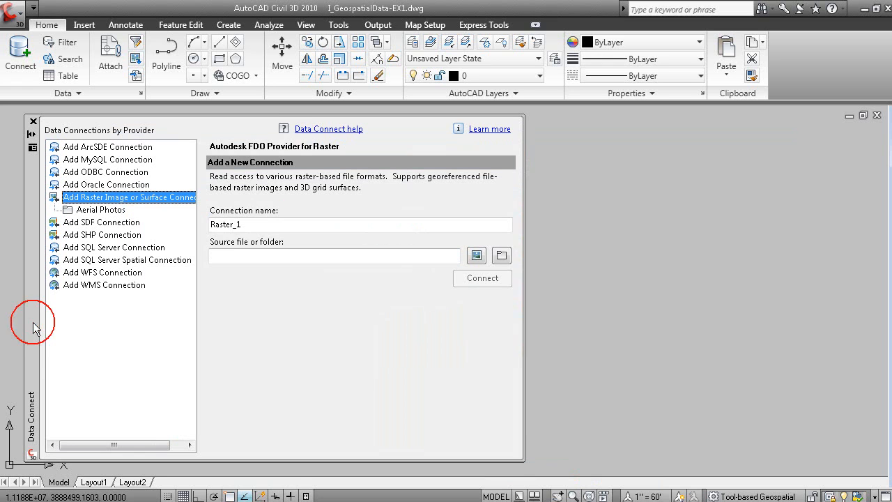
left_click(501, 256)
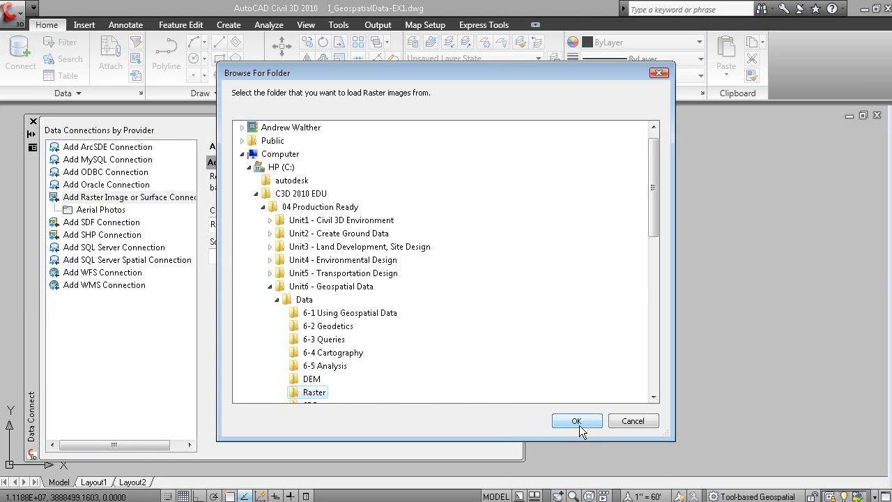
left_click(653, 397)
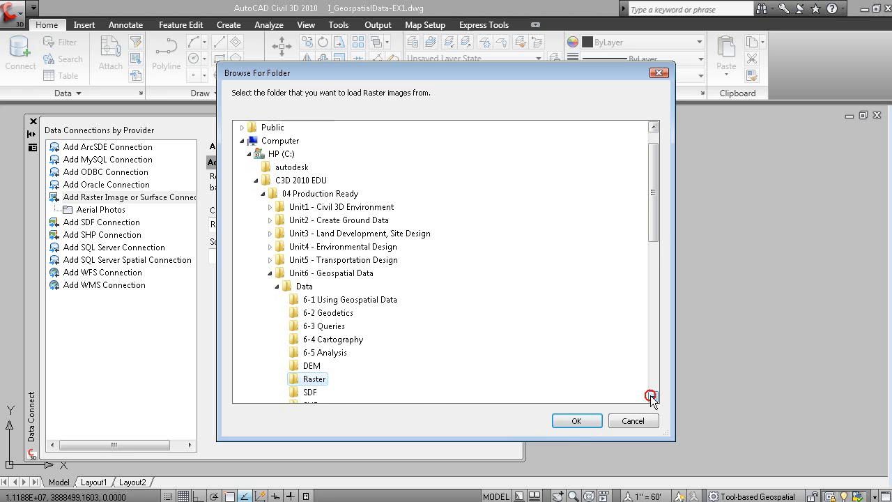
left_click(576, 421)
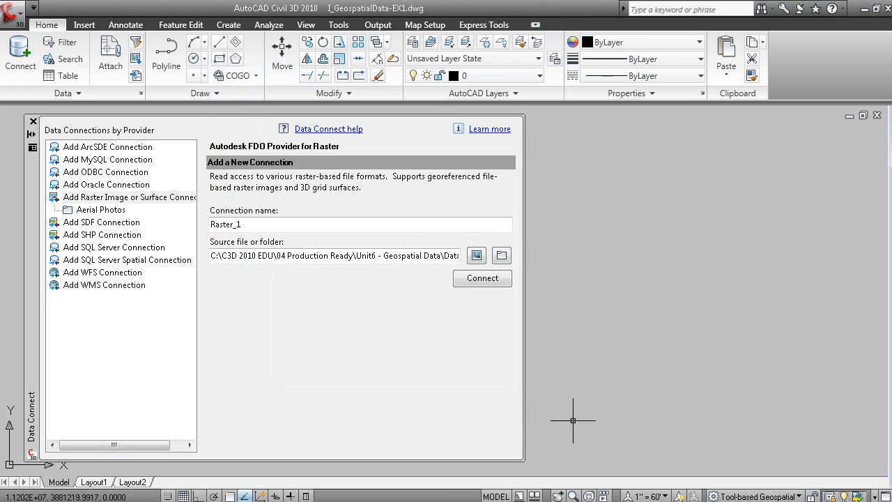
left_click(492, 283)
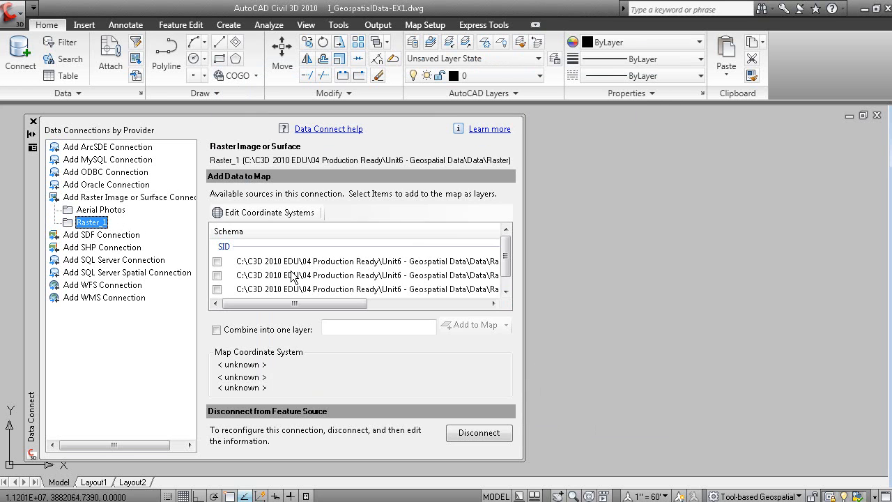
Add all the SID images of the Raster_1 connection to the map and set the Data Connect palette to auto-hide.
right_click(311, 264)
left_click(354, 271)
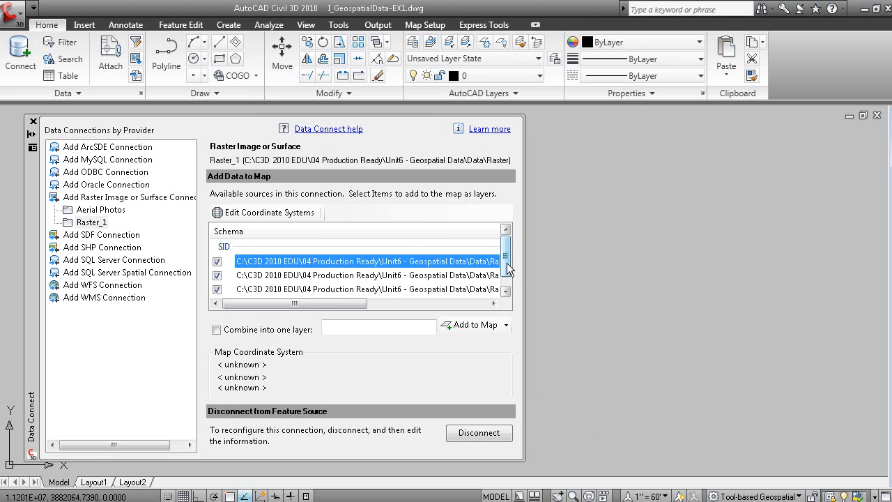
left_click(506, 291)
left_click(478, 332)
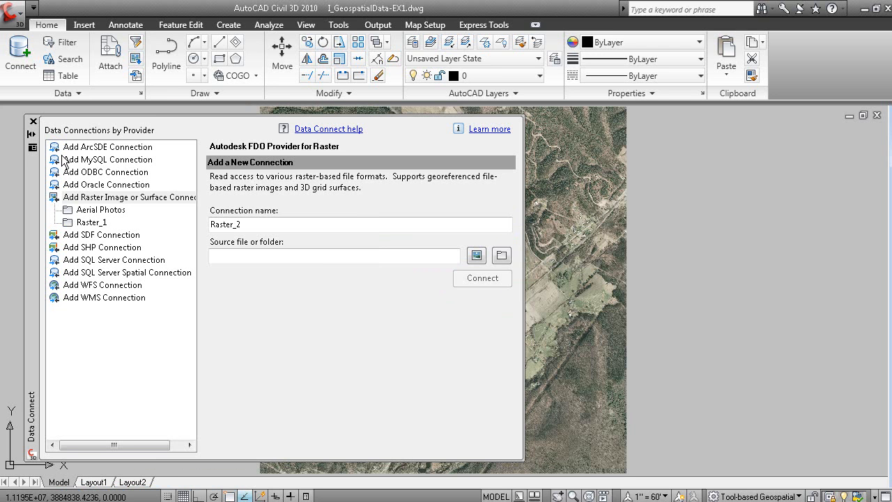
left_click(32, 133)
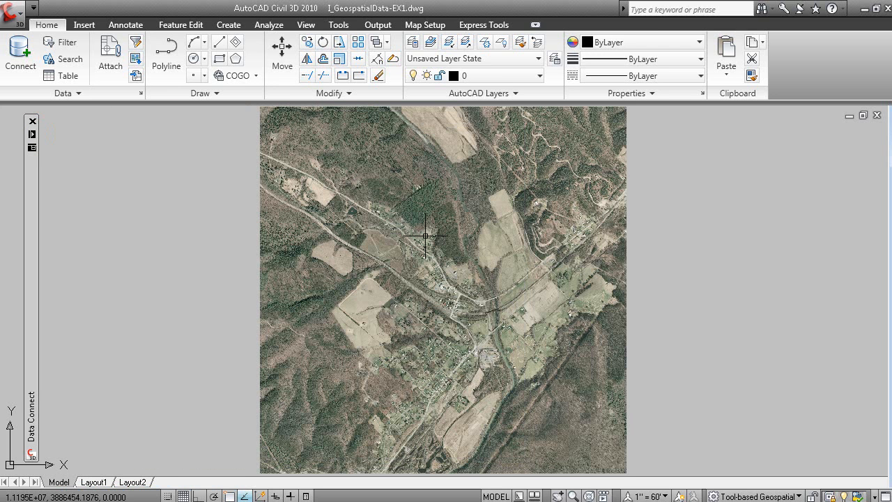
Display the Map Task Pane, undock it as a floating palette, and enlarge it to fit the full layer names.
middle_click_drag(509, 267, 541, 265)
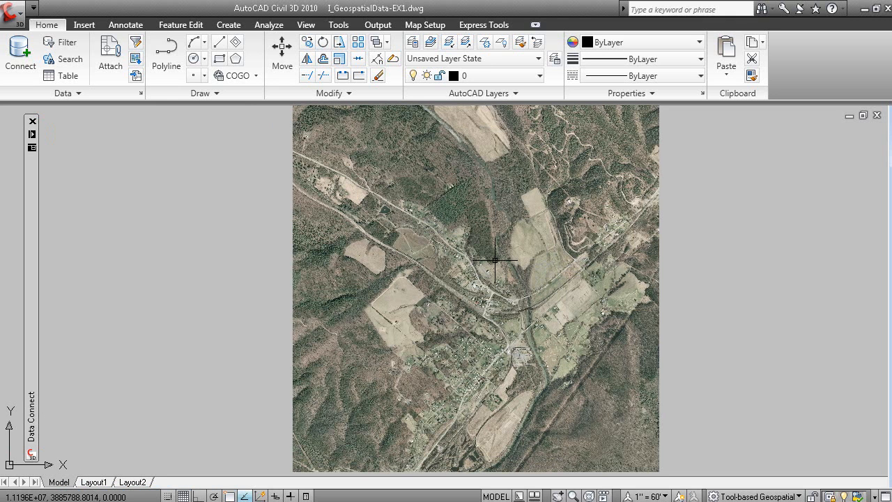
left_click(306, 24)
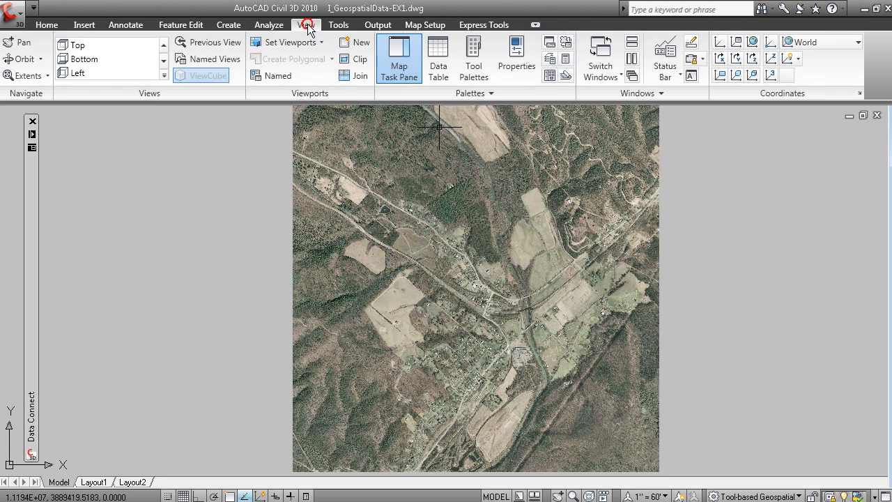
left_click(400, 67)
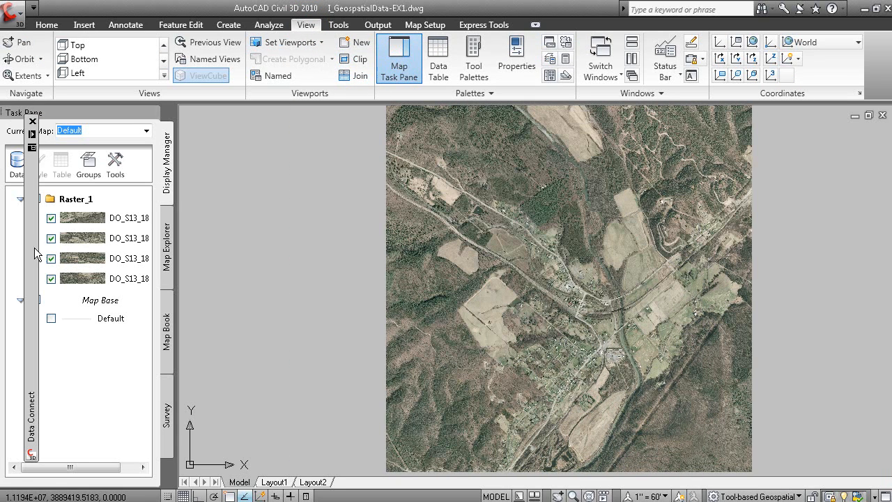
double_click(100, 111)
left_click_drag(43, 149, 31, 244)
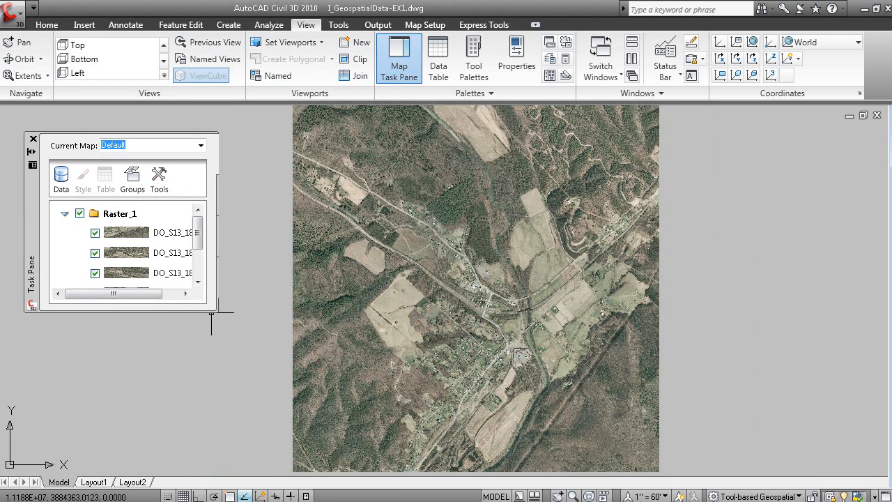
left_click_drag(218, 311, 317, 415)
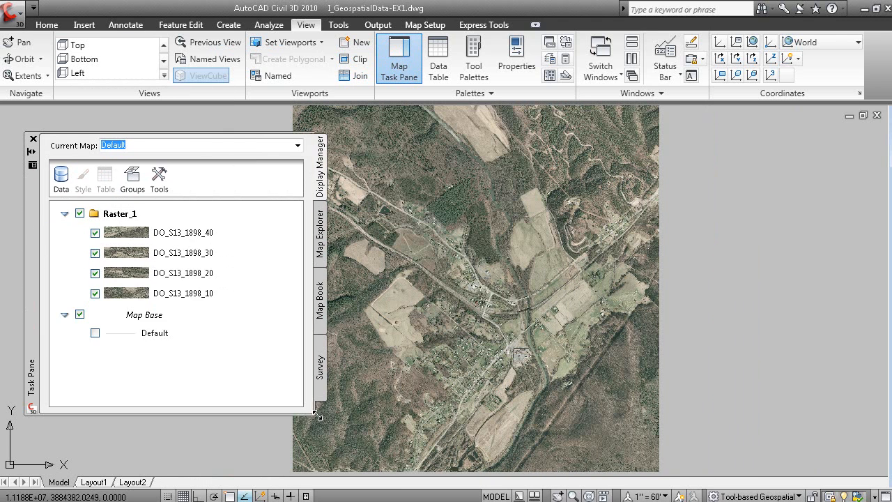
Toggle the visibility of the Raster_1 images off and back on, and zoom the map to the extents of DO_S13_1898_40.
left_click(106, 295)
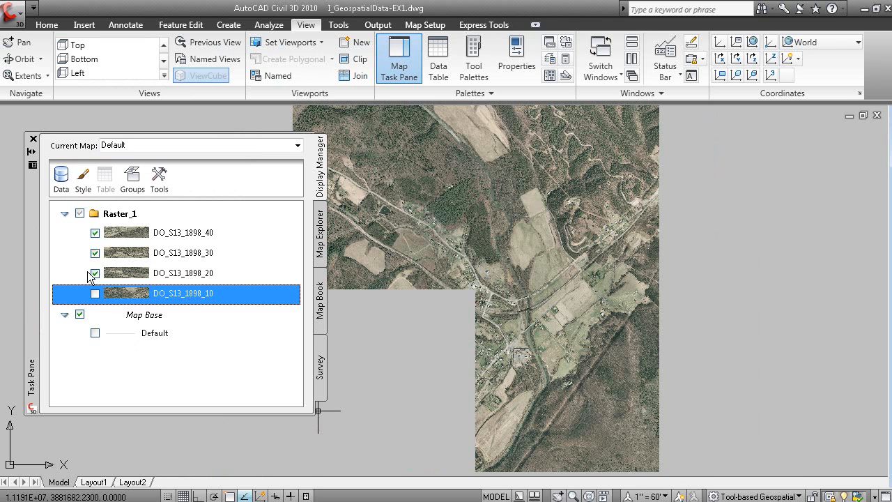
left_click(95, 273)
left_click(102, 271)
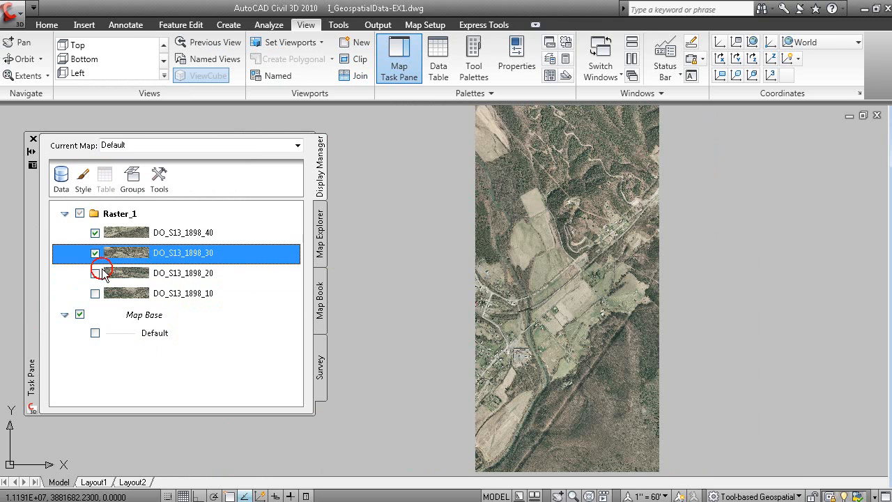
left_click(94, 232)
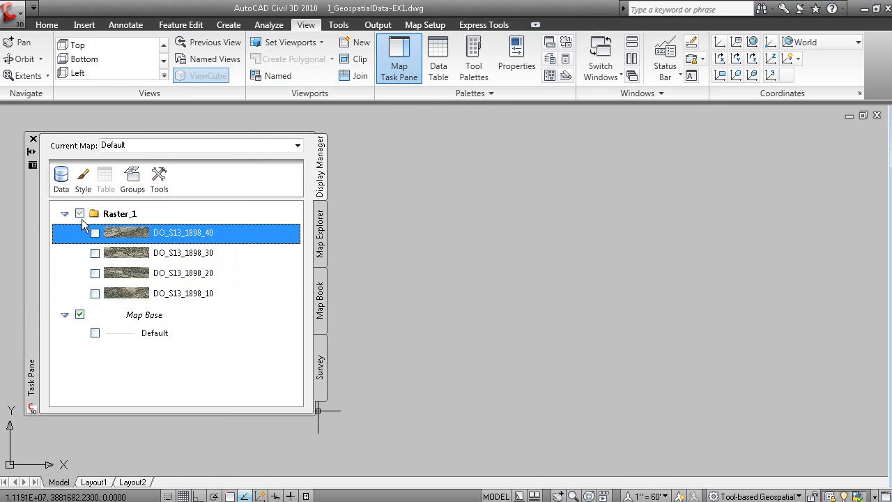
left_click(80, 214)
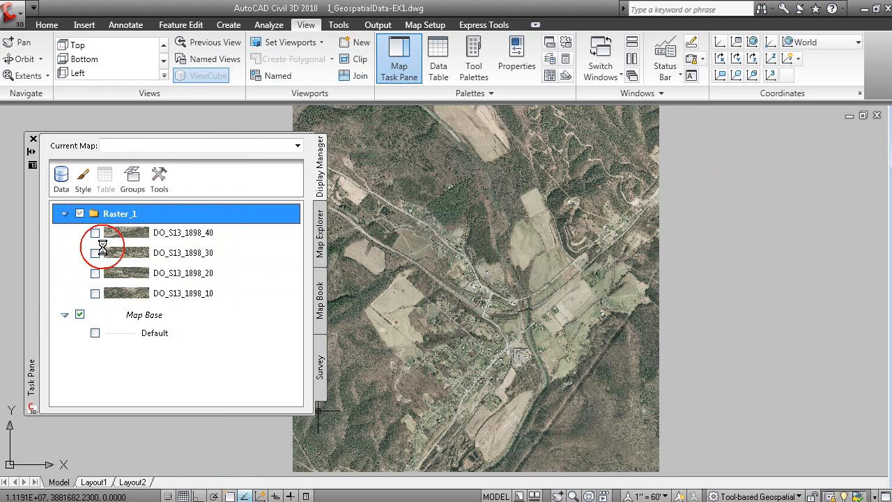
right_click(181, 236)
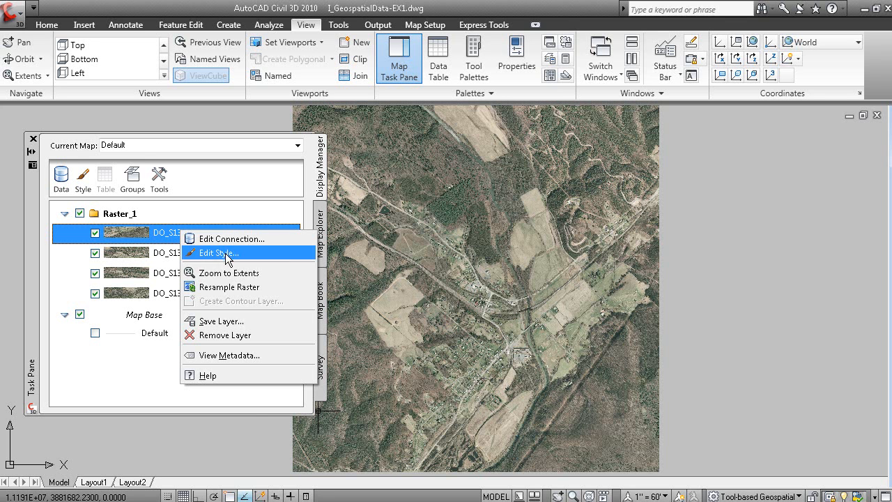
left_click(233, 273)
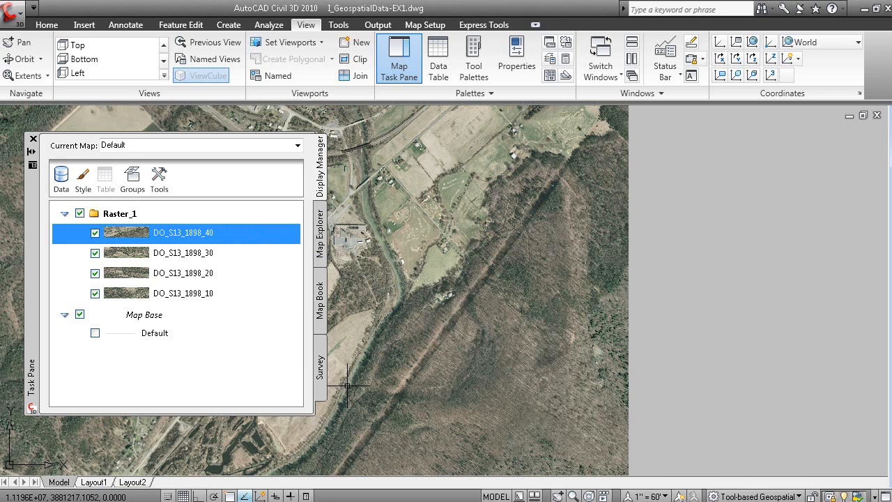
Switch to the PowerPoint slide show, advance to the EX3 – Connect to Vector Data slide, and return to AutoCAD Civil 3D.
key("alt+Tab")
key("alt+Tab")
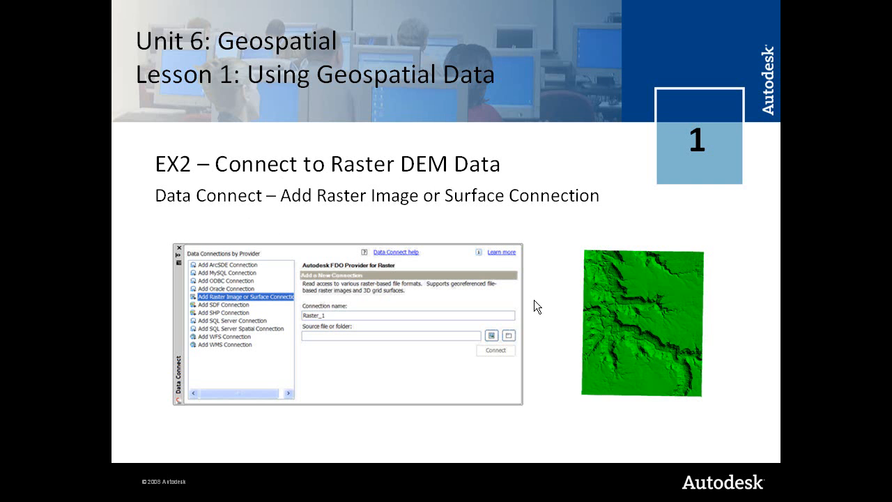
left_click(529, 283)
key("alt+Tab")
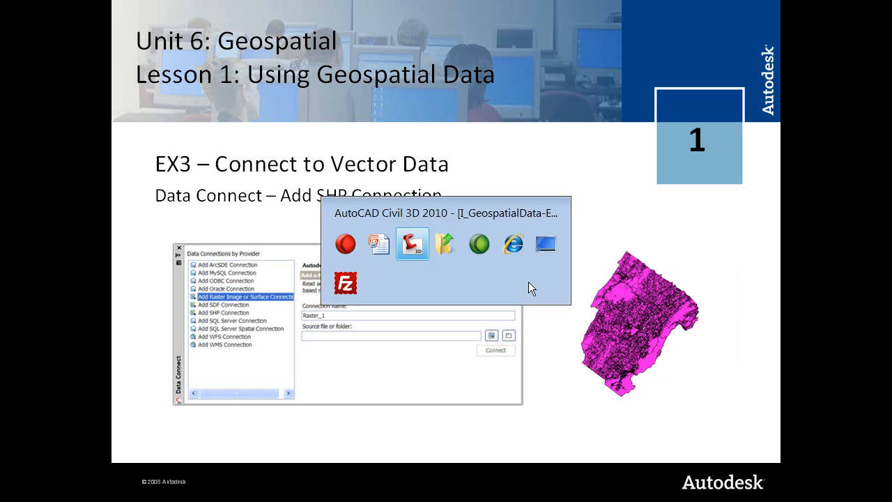
Close I_GeospatialData-EX1.dwg without saving the changes and open I_GeospatialData-EX2.dwg.
left_click(877, 115)
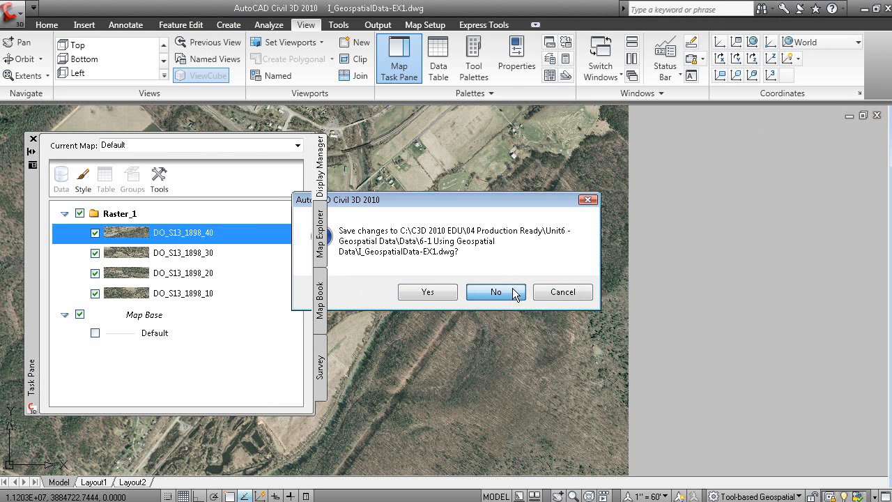
left_click(513, 295)
left_click(52, 8)
double_click(441, 217)
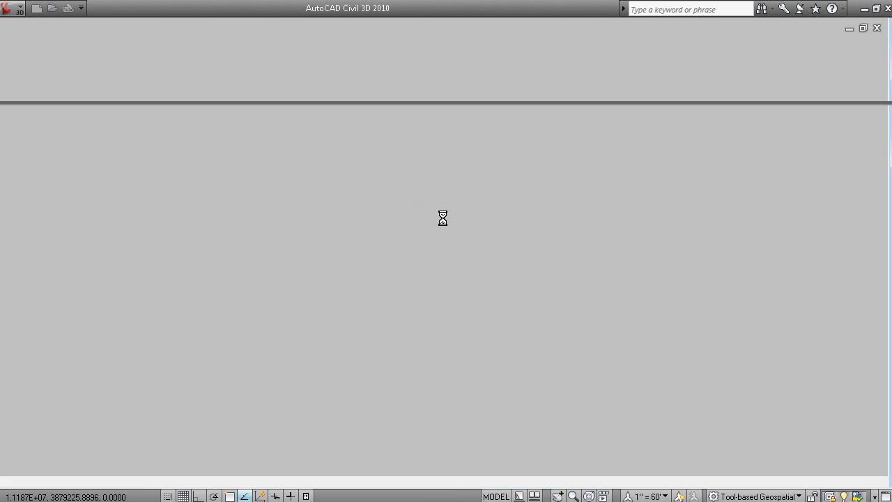
left_click(325, 432)
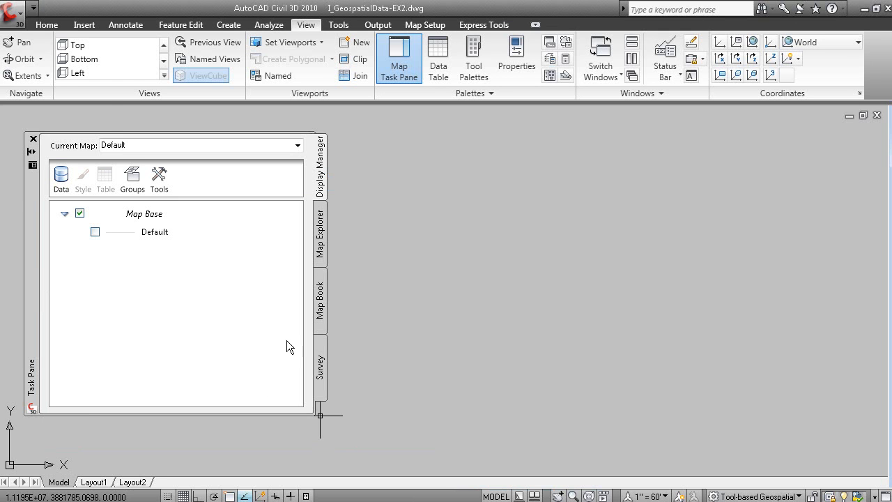
Open Data Connect and name the new raster image or surface connection DEM.
left_click(47, 24)
left_click(19, 53)
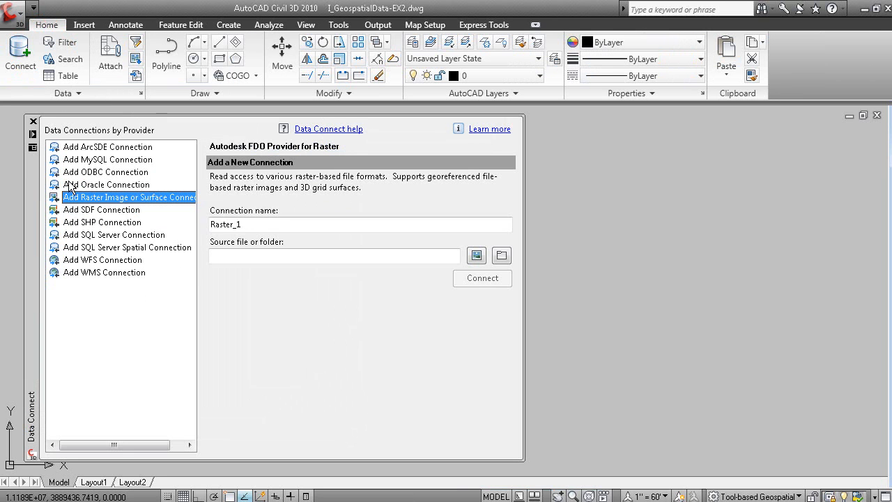
left_click_drag(265, 220, 203, 231)
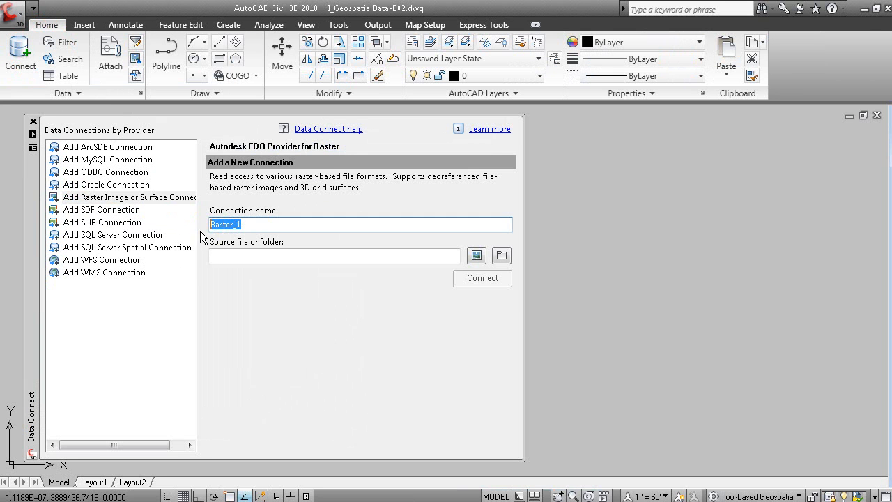
type("DE")
left_click(140, 198)
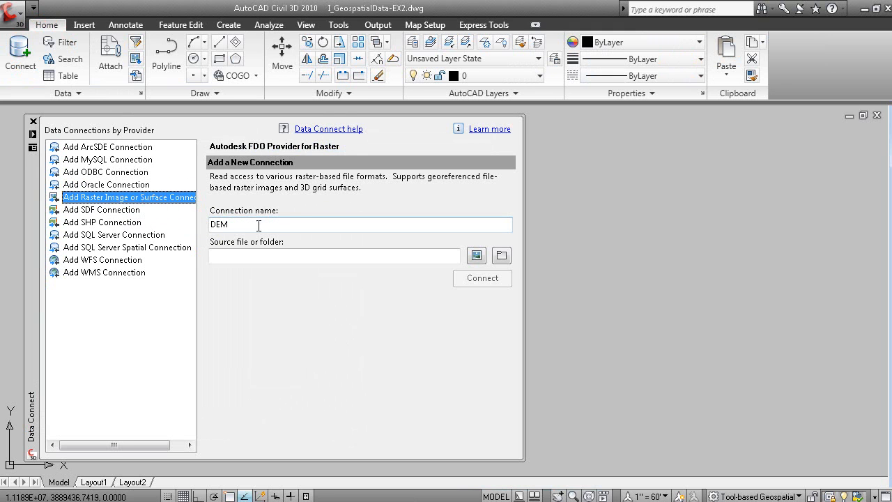
Set the connection's source file to Canyon-2.dem from C:\C3D 2010 EDU\04 Production Ready\Unit6 - Geospatial Data\Data\DEM.
left_click(483, 258)
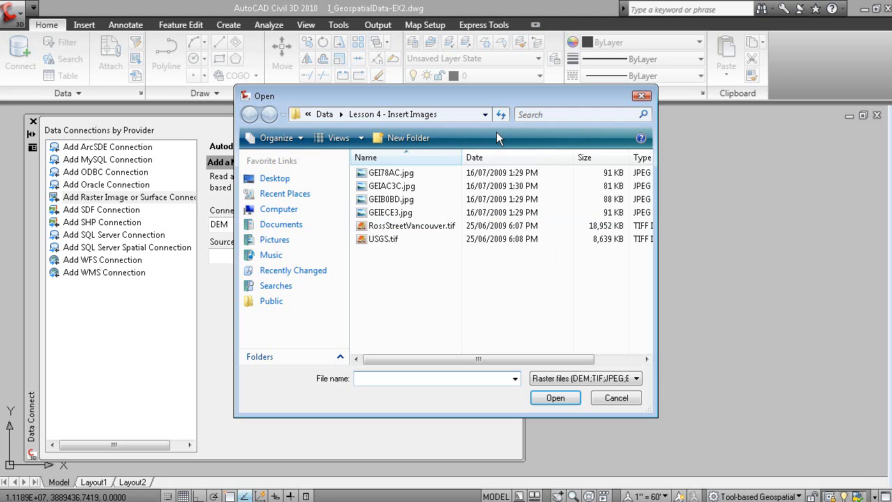
left_click(486, 115)
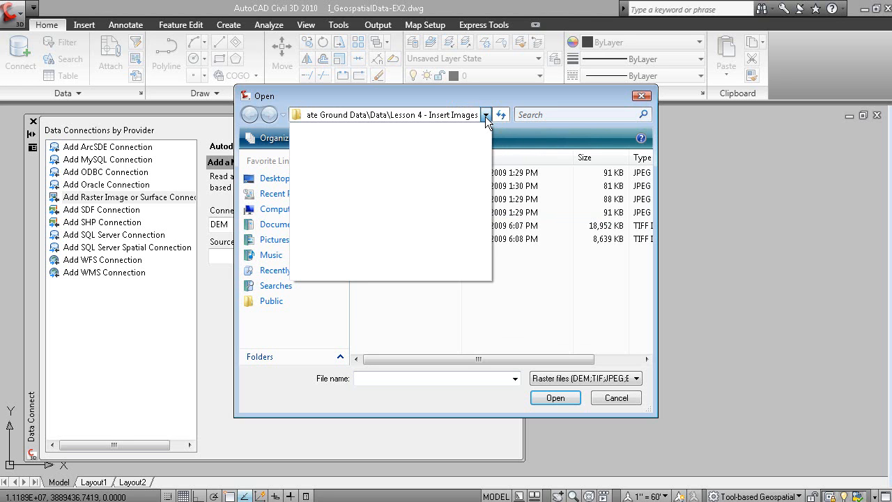
left_click(486, 115)
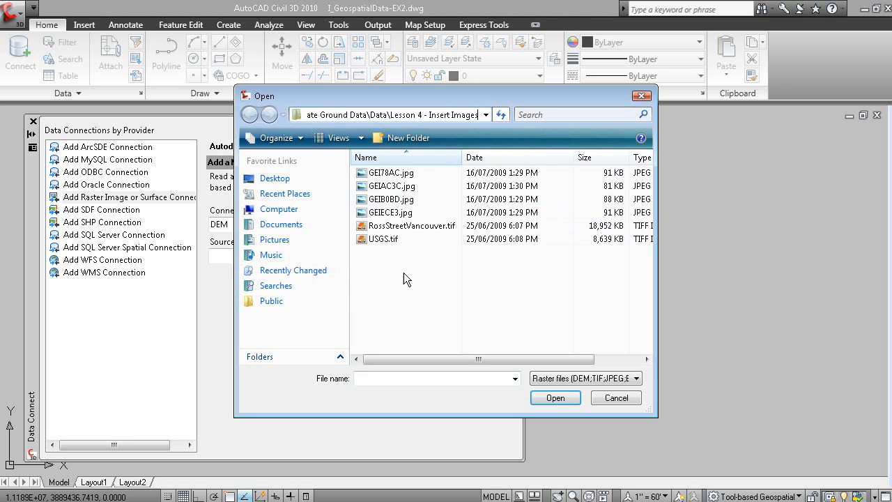
left_click(285, 209)
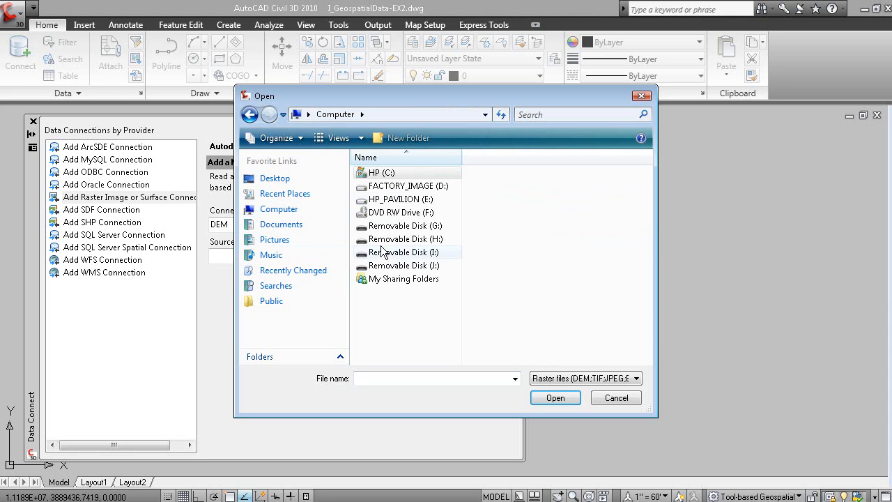
double_click(388, 173)
double_click(425, 186)
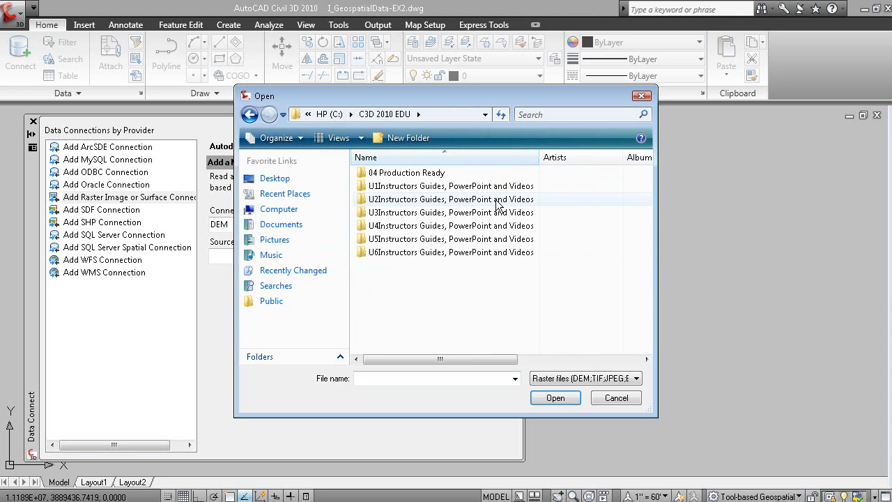
double_click(423, 173)
double_click(421, 239)
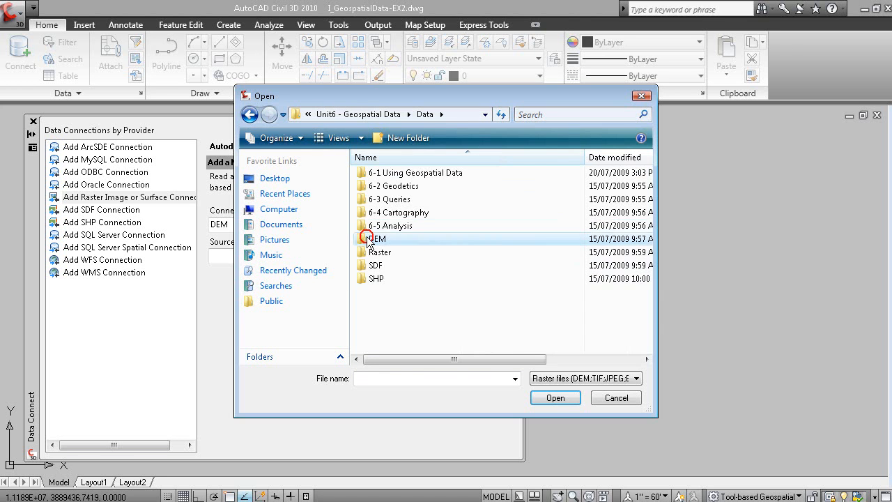
double_click(374, 239)
left_click(395, 171)
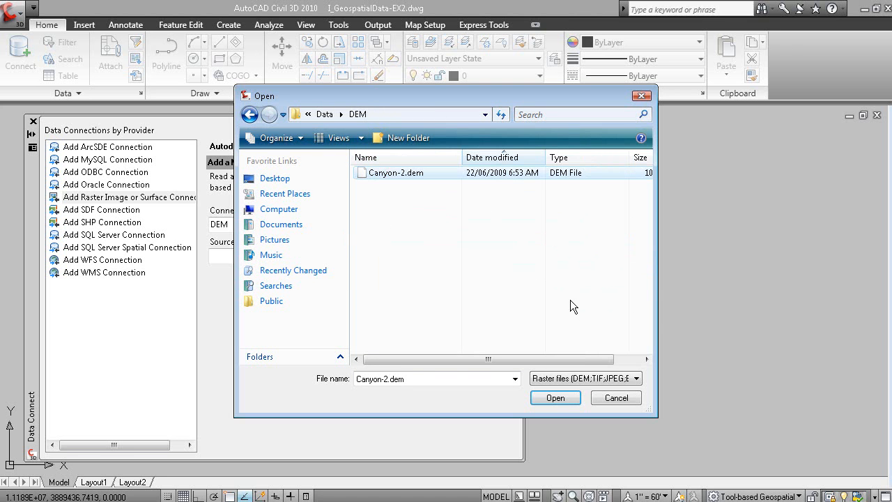
left_click(543, 401)
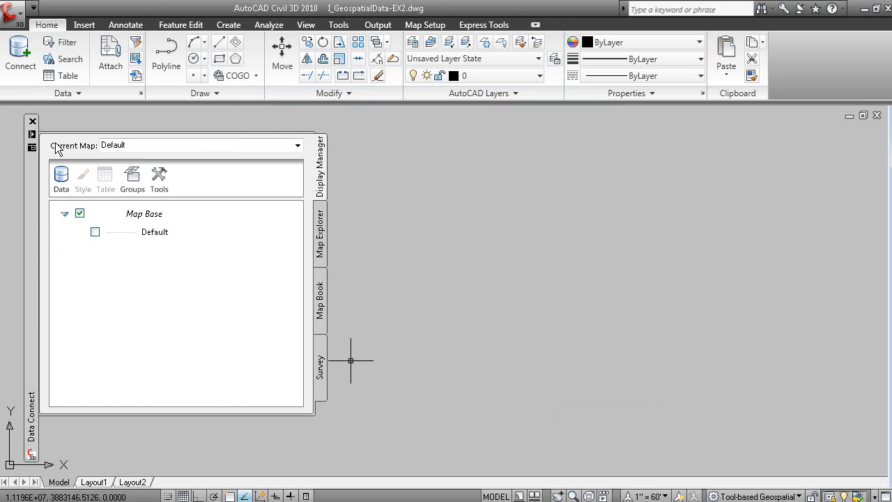
Connect to the DEM source and try to add its surface to the map.
mouse_move(34, 133)
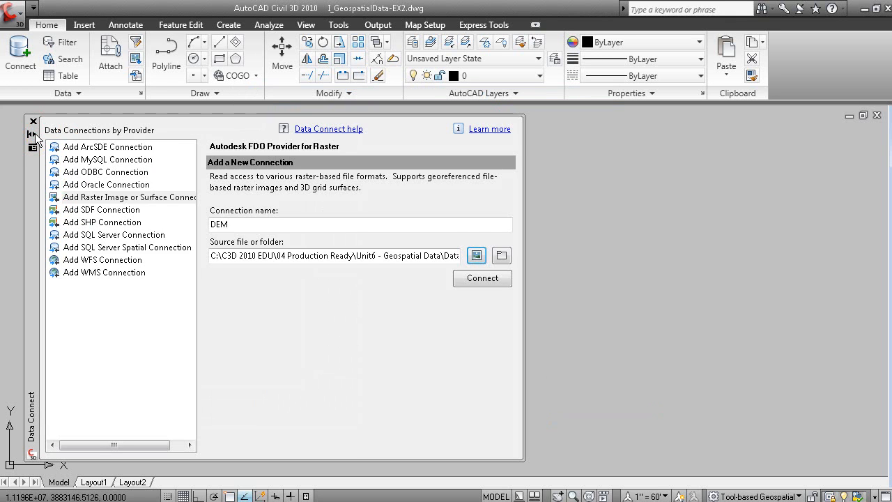
left_click(482, 278)
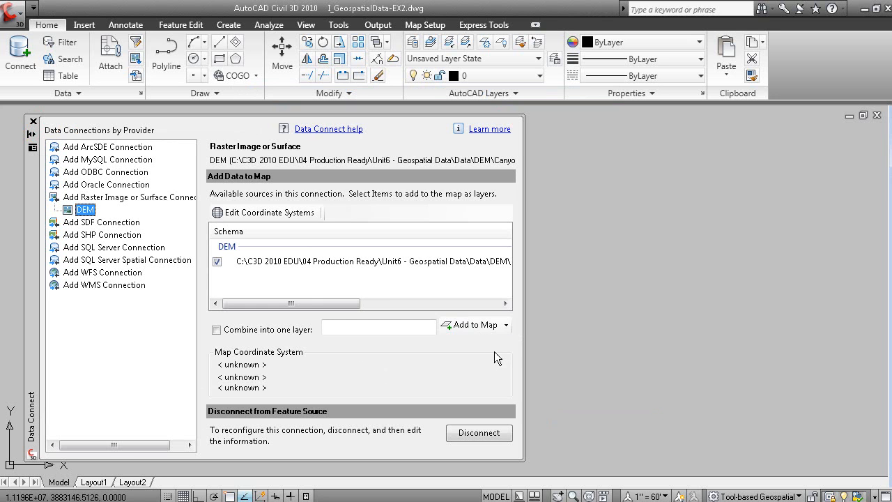
left_click(471, 325)
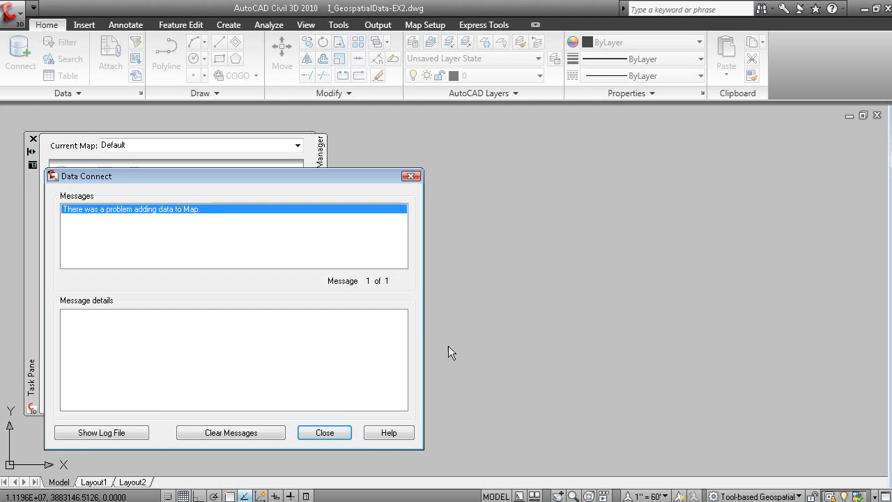
left_click(325, 433)
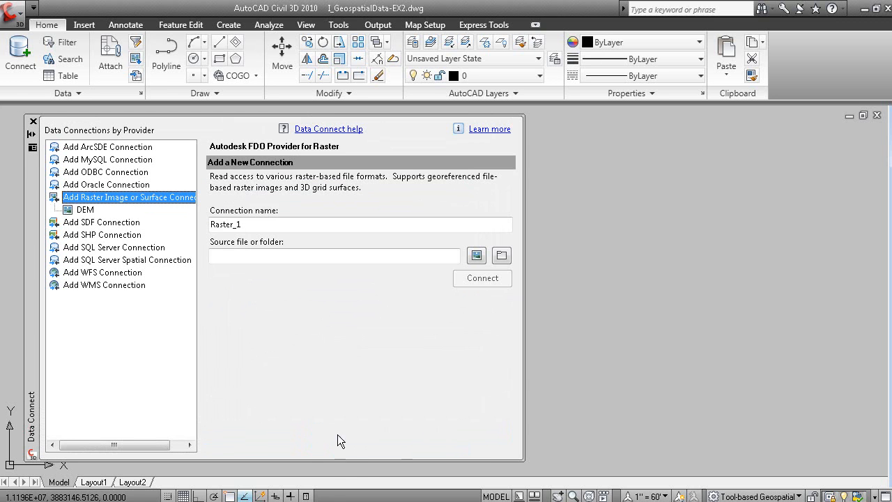
Switch to Windows Explorer and clear the Read-only attribute of Canyon-2.dem in the Data\DEM folder.
key("alt+Tab")
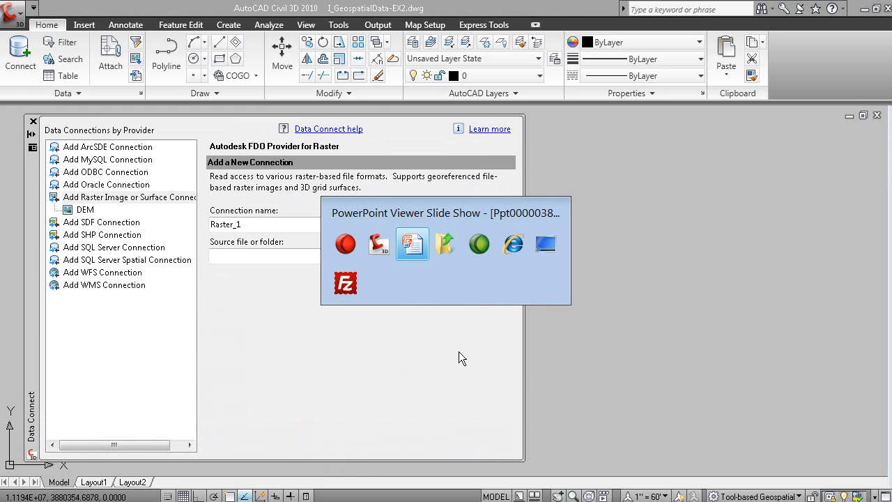
key("alt+Tab")
left_click(203, 395)
right_click(443, 236)
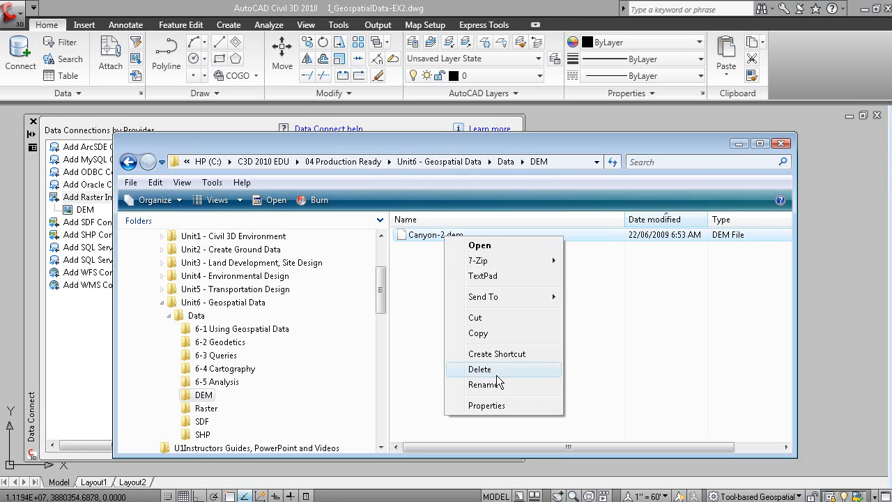
left_click(487, 405)
left_click(539, 406)
left_click(538, 407)
left_click(552, 481)
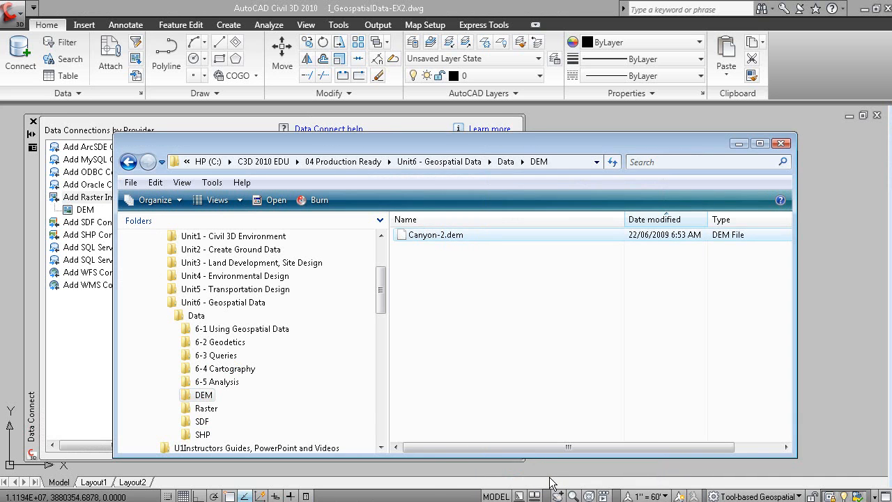
Return to AutoCAD Civil 3D, add the DEM connection's surface to the map, and set the Data Connect palette to auto-hide.
left_click(239, 123)
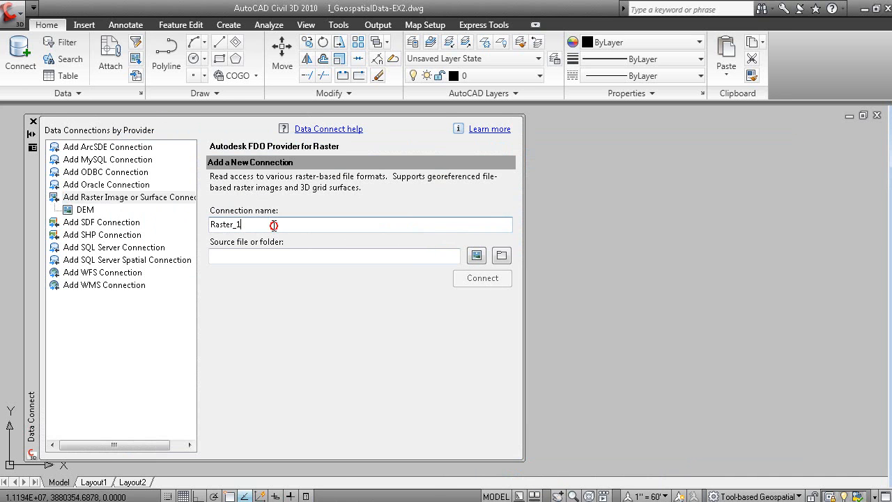
left_click(85, 210)
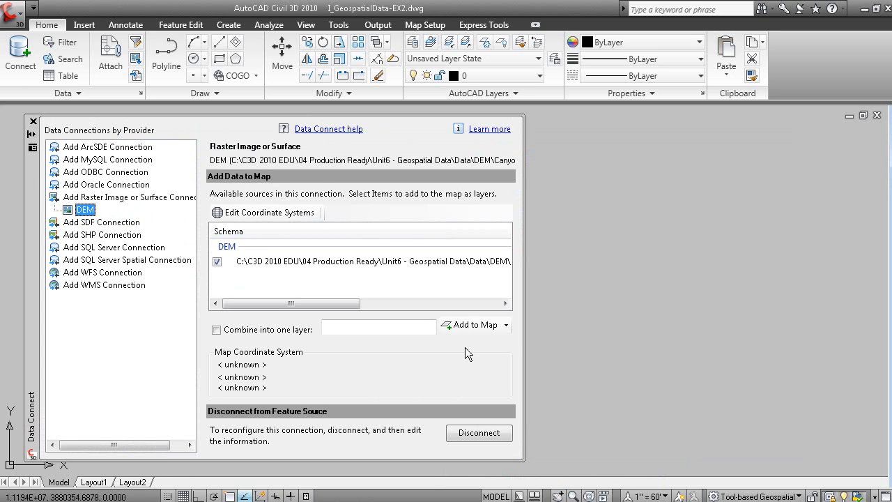
left_click(474, 325)
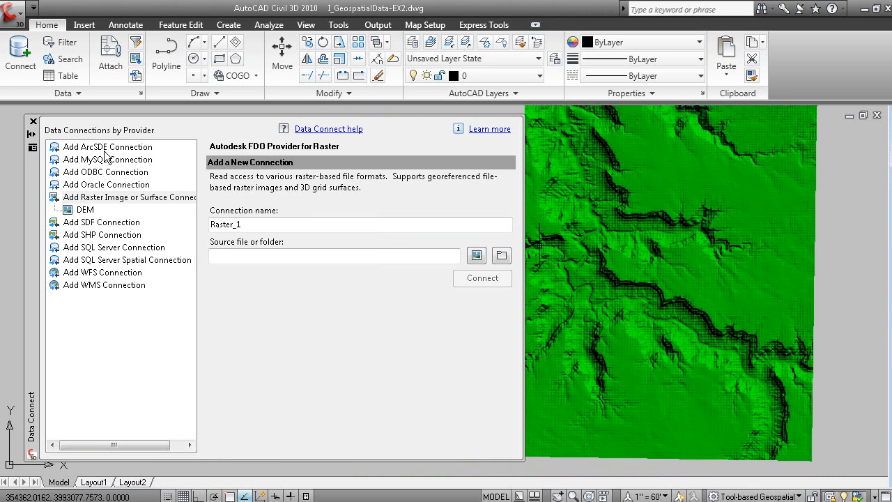
left_click(32, 134)
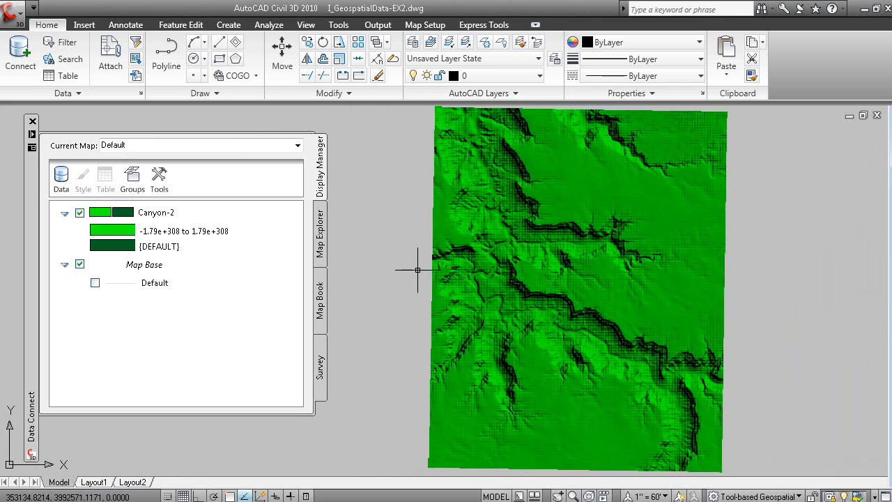
Switch to the PowerPoint slide show.
key("alt+Tab")
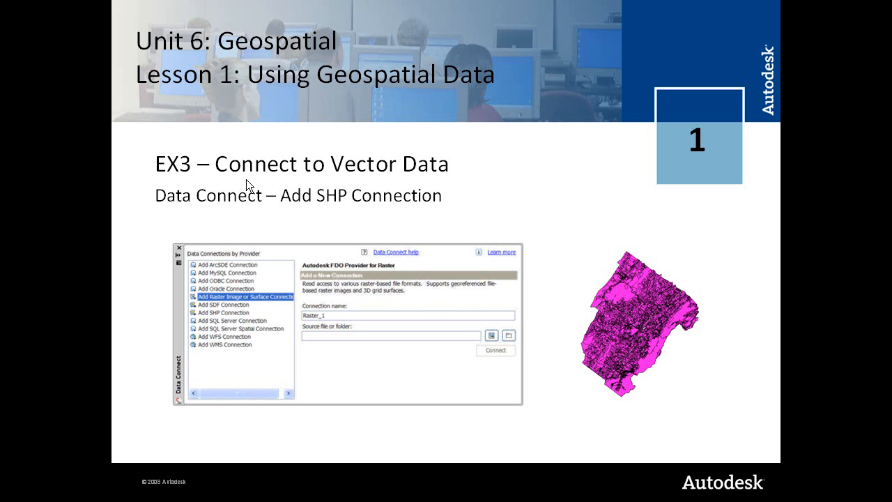